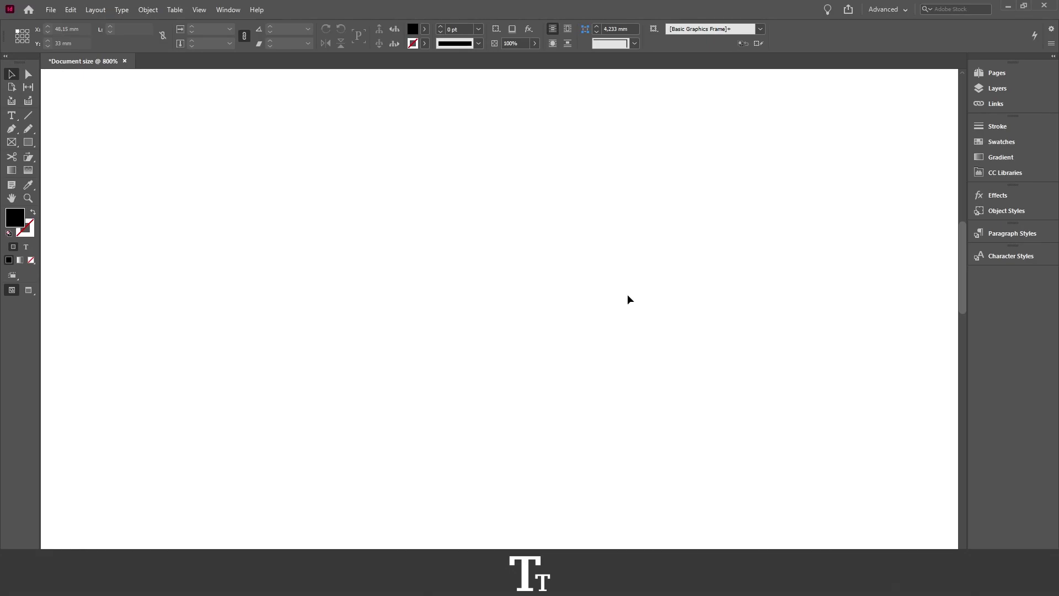
Set up the Line tool with no fill and a black (000000) stroke.
click(537, 282)
click(27, 113)
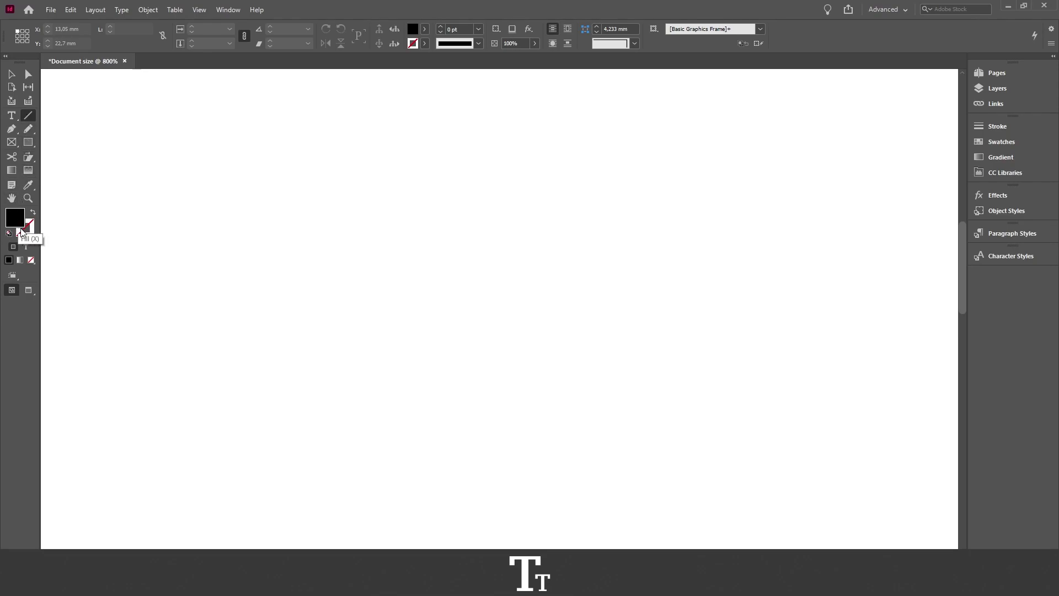
click(31, 260)
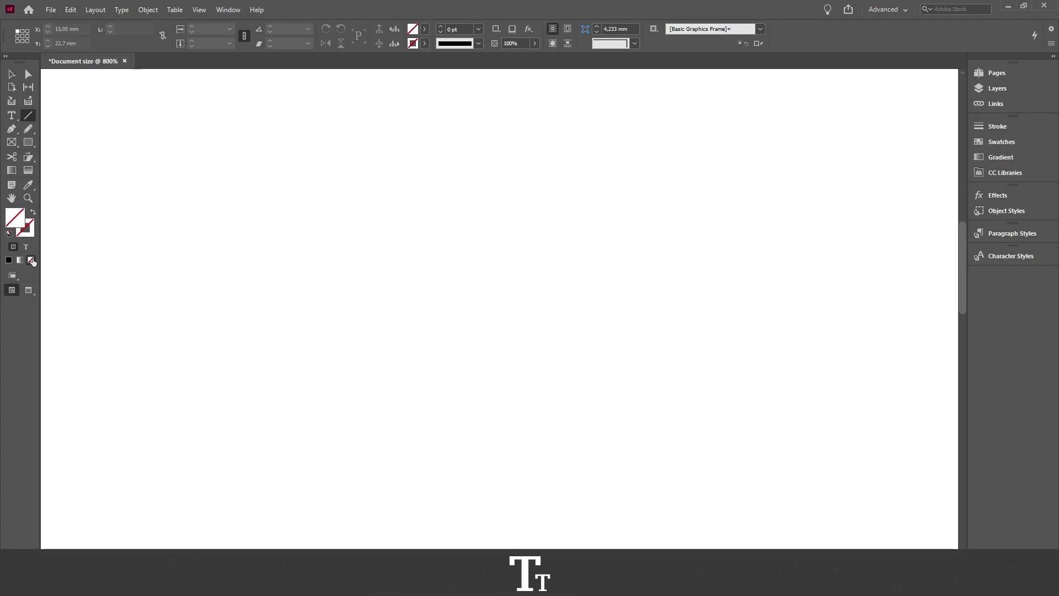
double_click(30, 229)
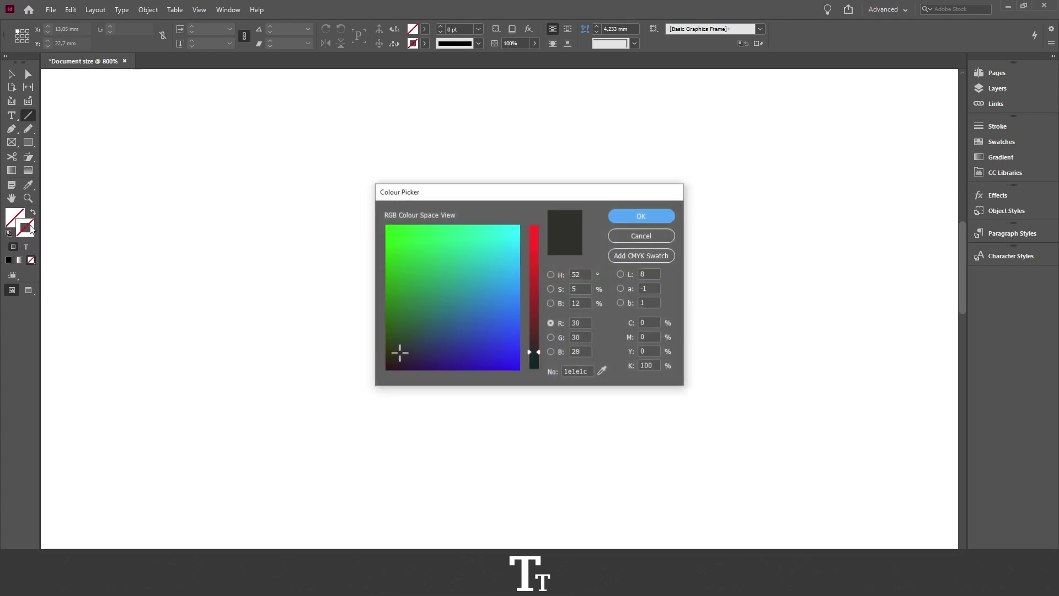
click(551, 274)
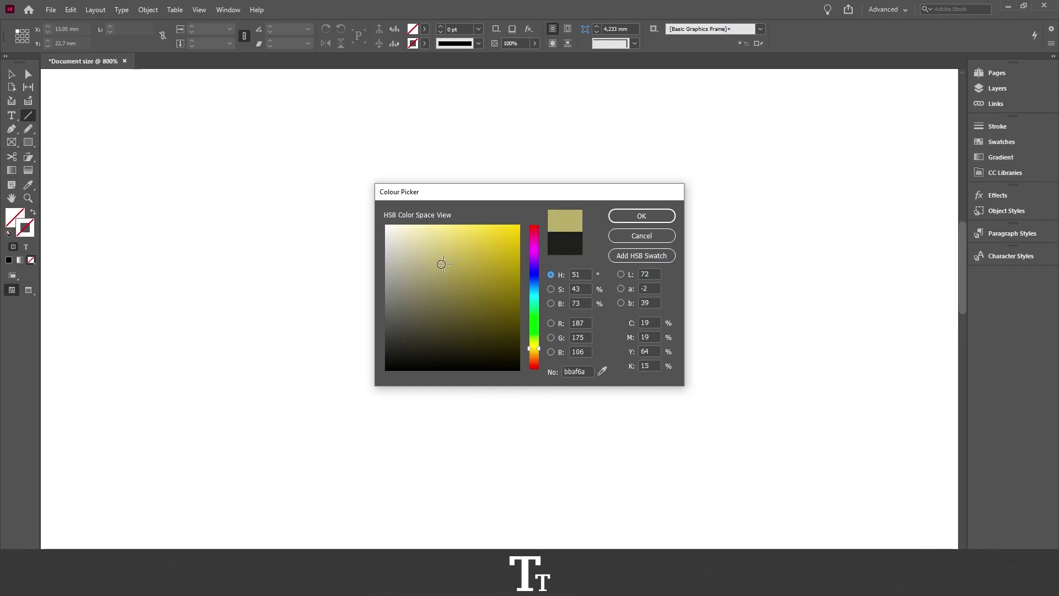
drag(440, 257, 386, 368)
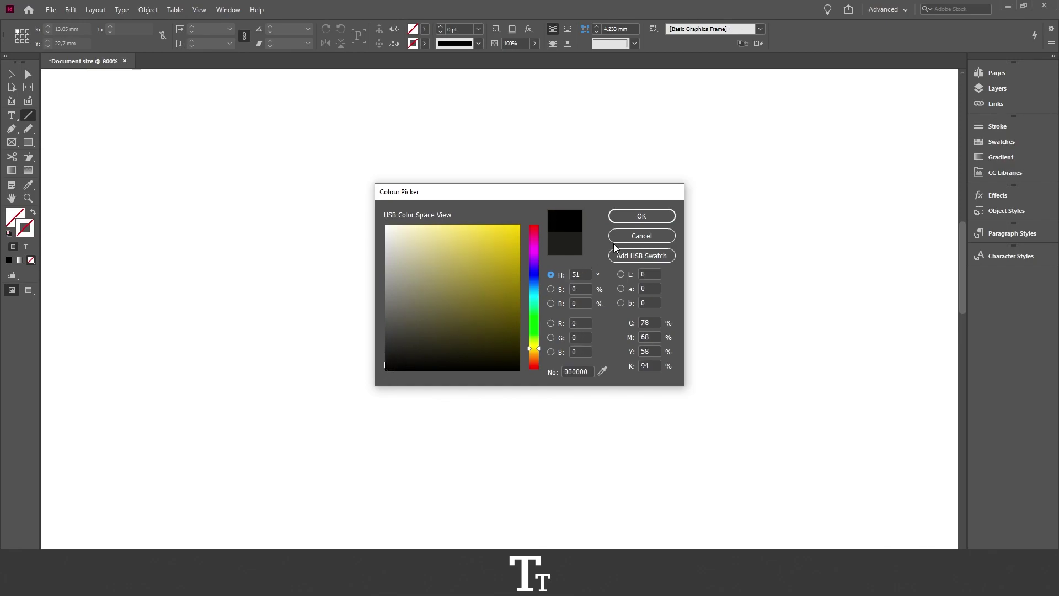
click(640, 216)
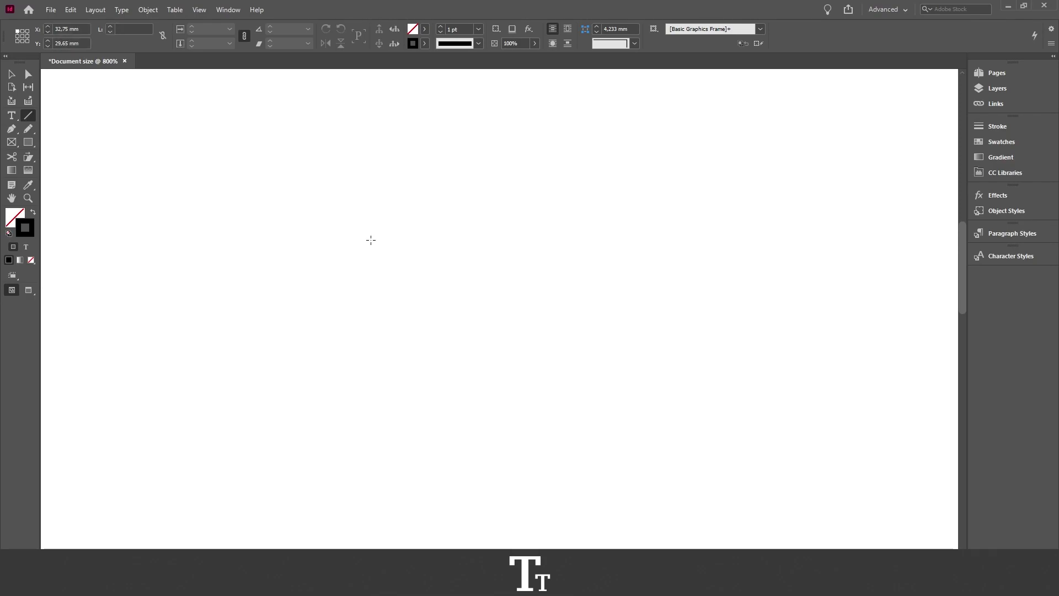
Draw a horizontal 1 pt black line, about 9.7 mm long, left of page centre.
drag(370, 240, 530, 238)
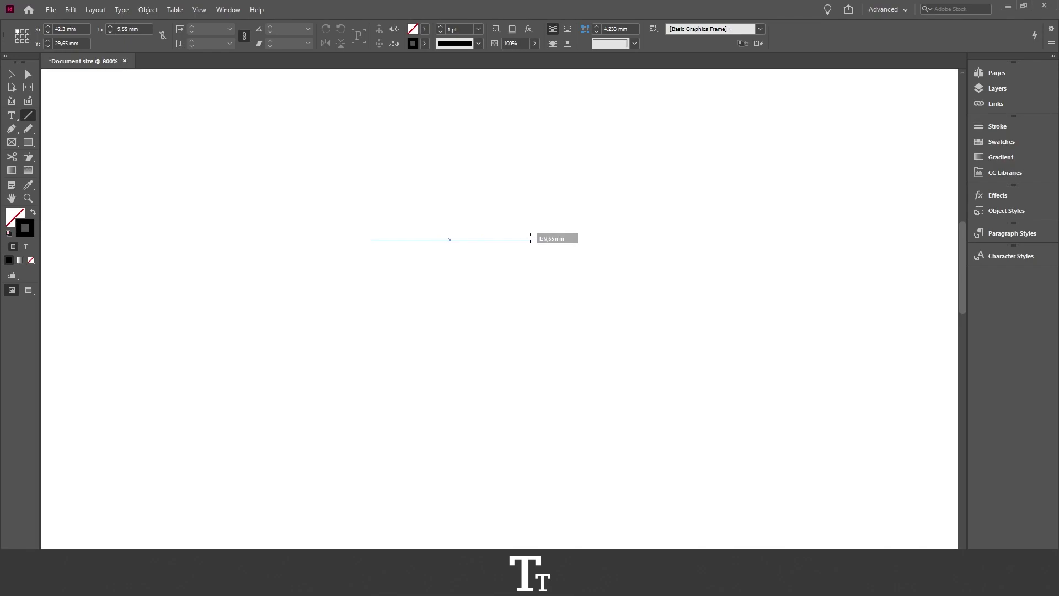
drag(530, 239, 533, 239)
key(v)
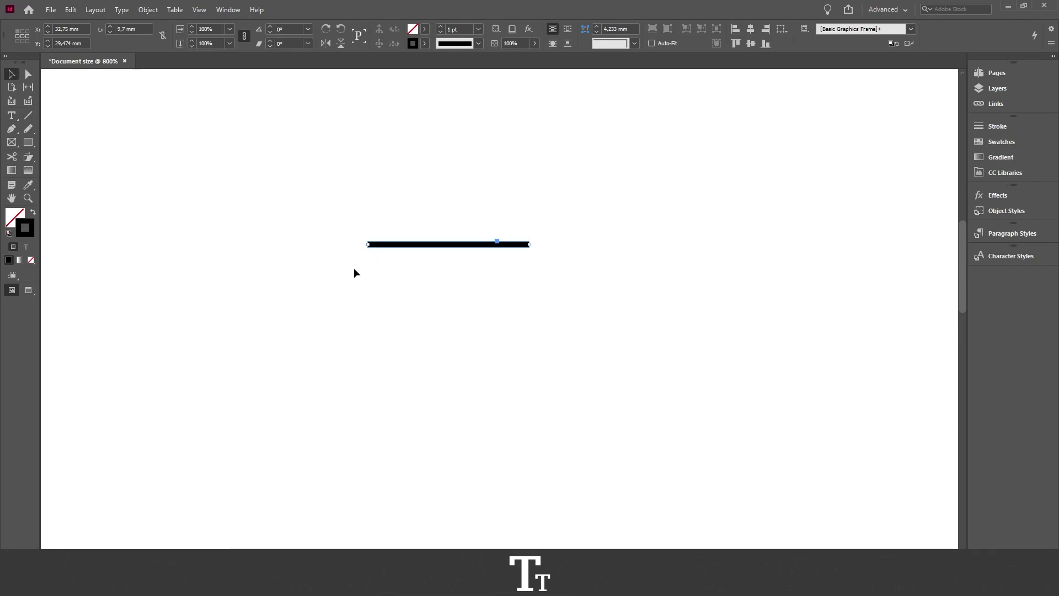
Open the Stroke panel with F10 and float it beside the line.
click(456, 213)
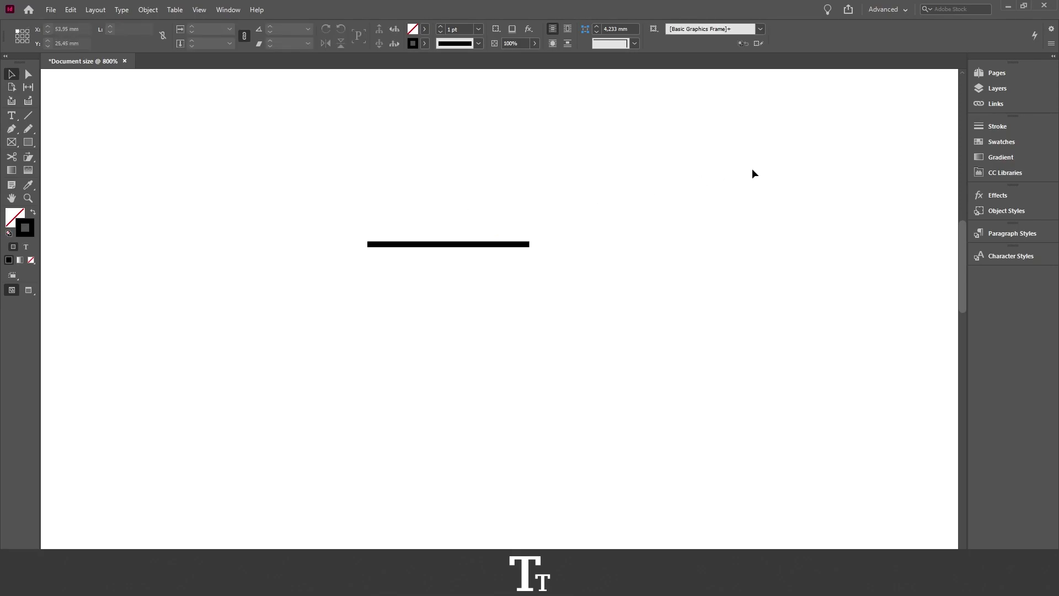
click(1023, 126)
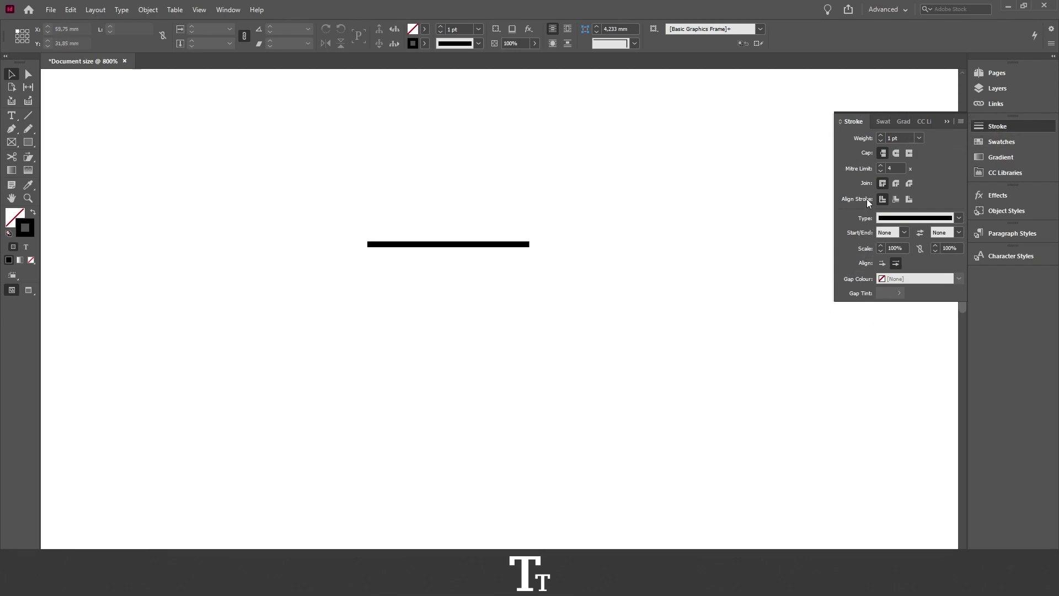
click(229, 10)
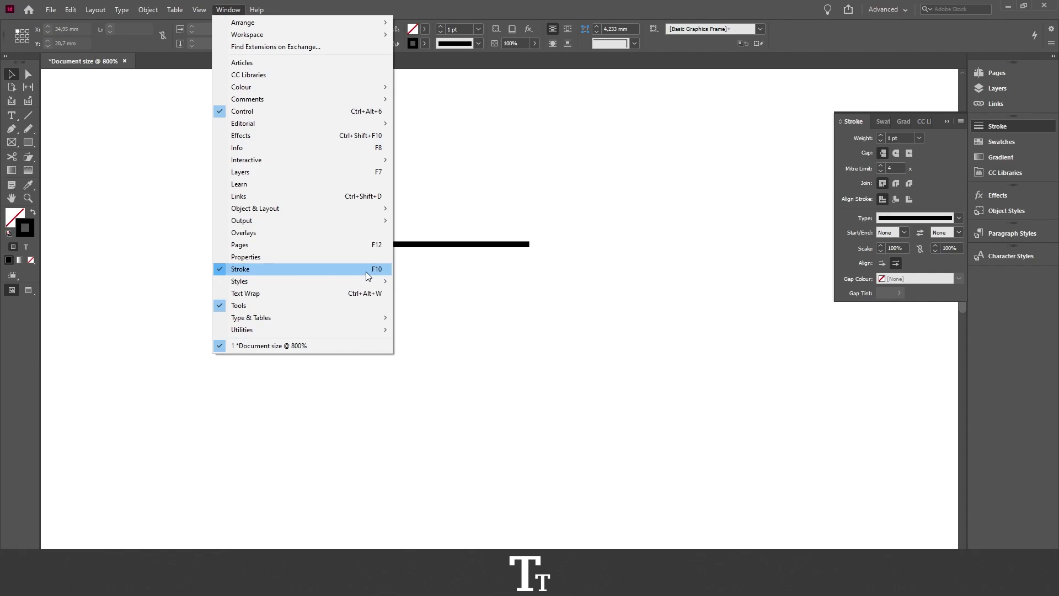
key(F10)
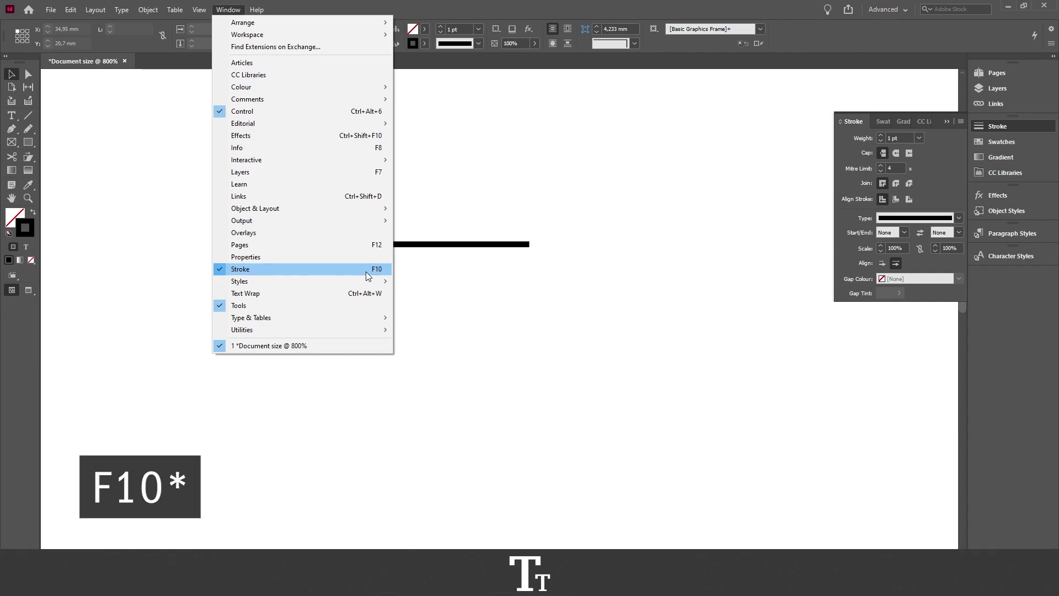
click(845, 120)
drag(845, 120, 653, 145)
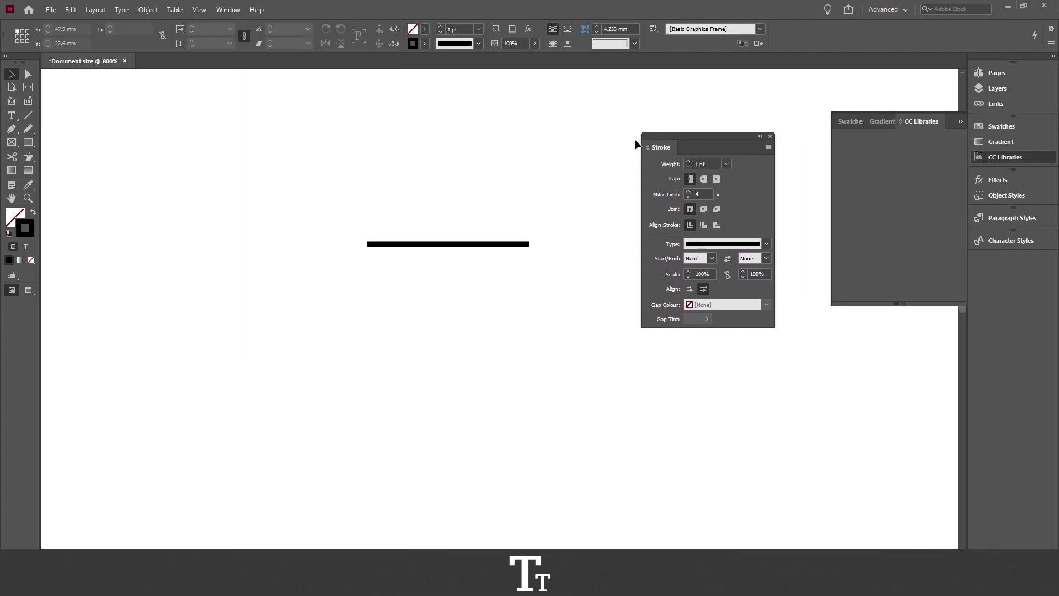
click(958, 122)
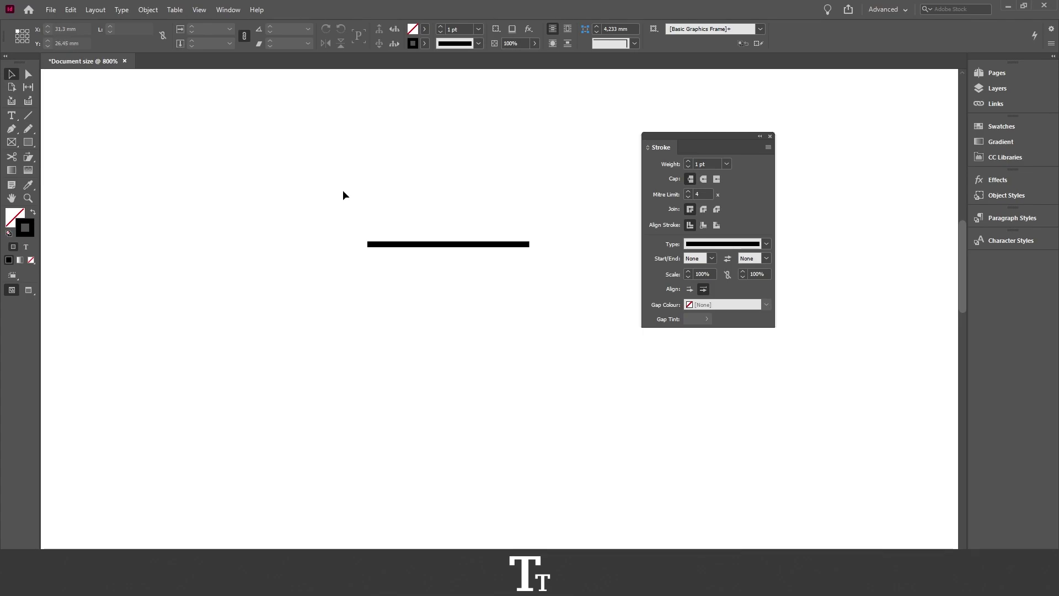
Marquee-select the line and open the Stroke panel's End arrowhead list.
drag(415, 222, 577, 293)
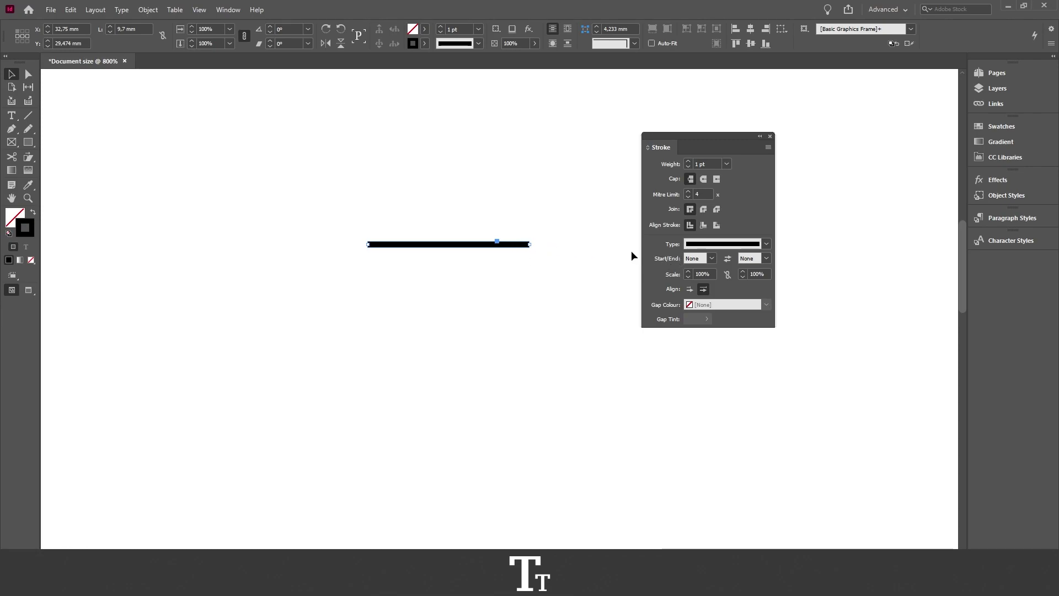
click(766, 259)
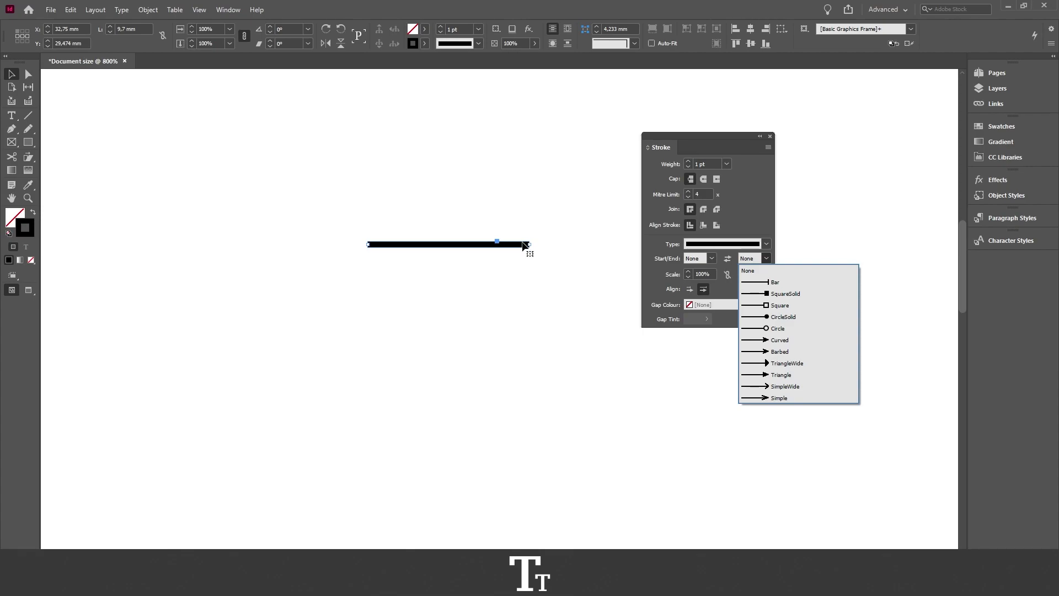
Set the line's end arrowhead to Triangle.
click(791, 374)
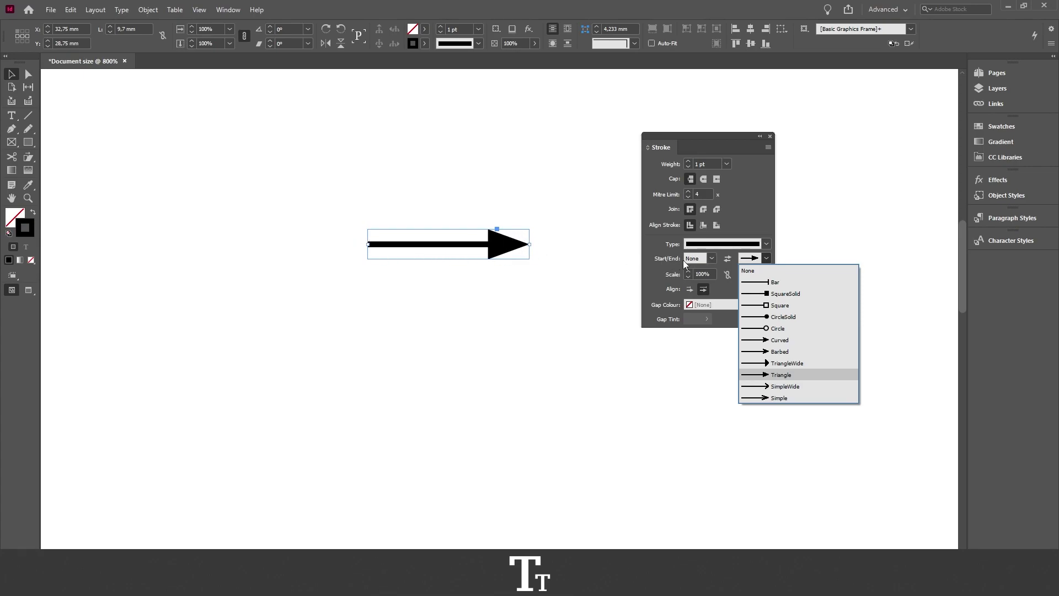
click(709, 259)
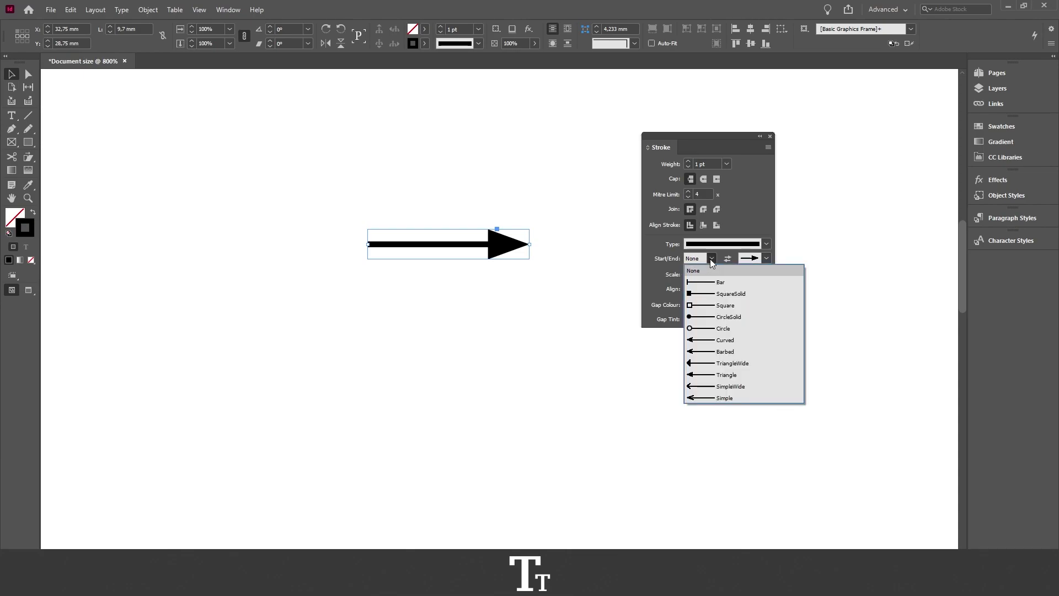
Set the start arrowhead to TriangleWide and deselect the finished arrow.
click(739, 362)
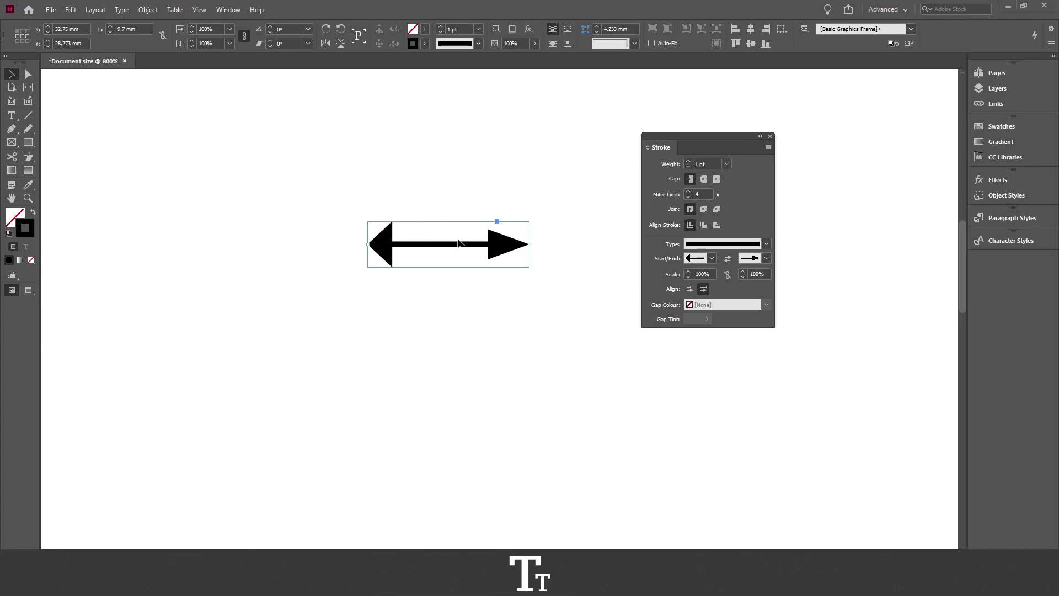
click(460, 203)
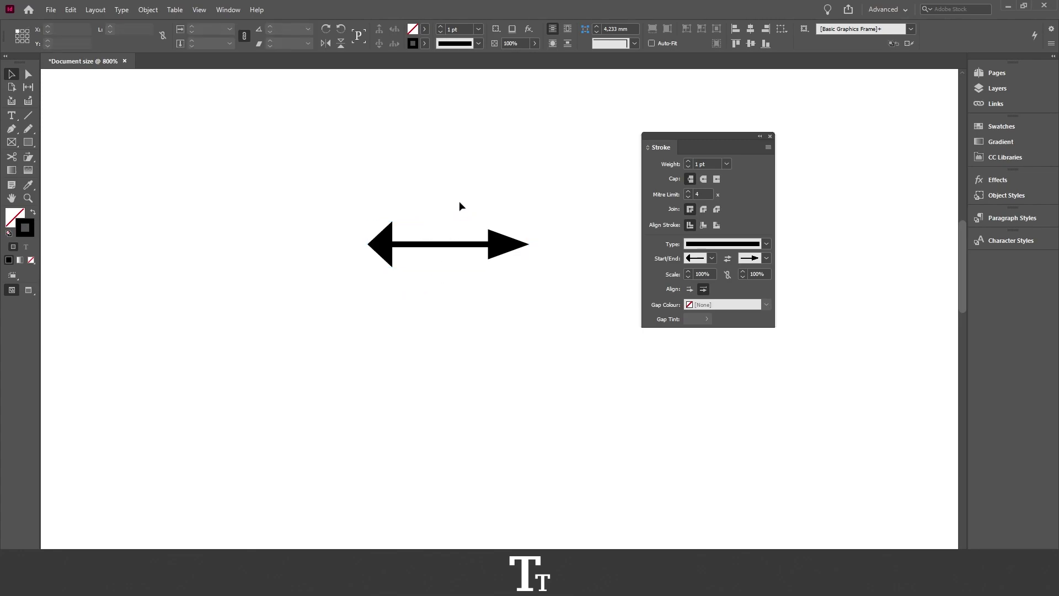